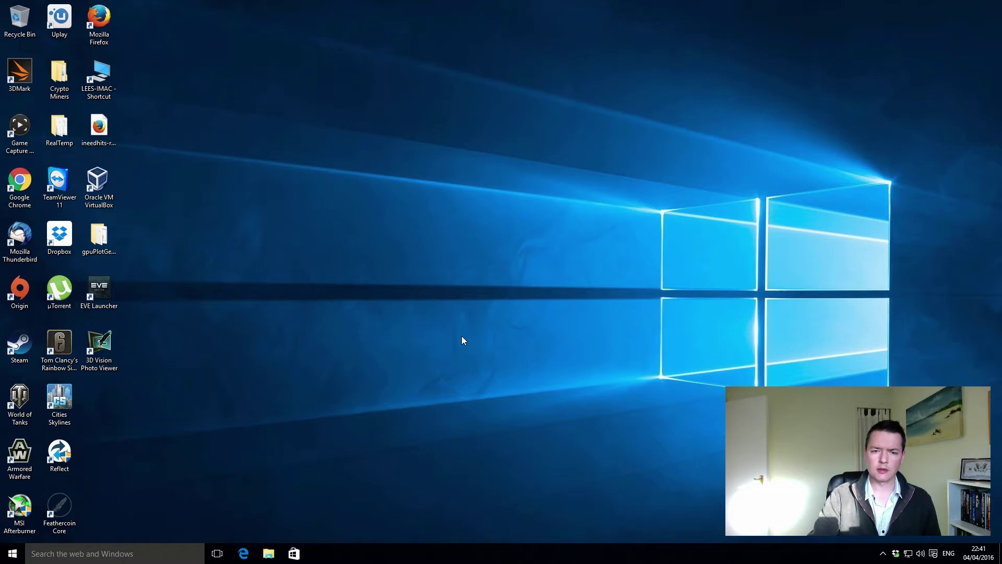
In File Explorer's Downloads folder, select the 347.52 NVIDIA installer, then the MSI Afterburner shortcut.
{"action": "left_click", "coordinate": [268, 554]}
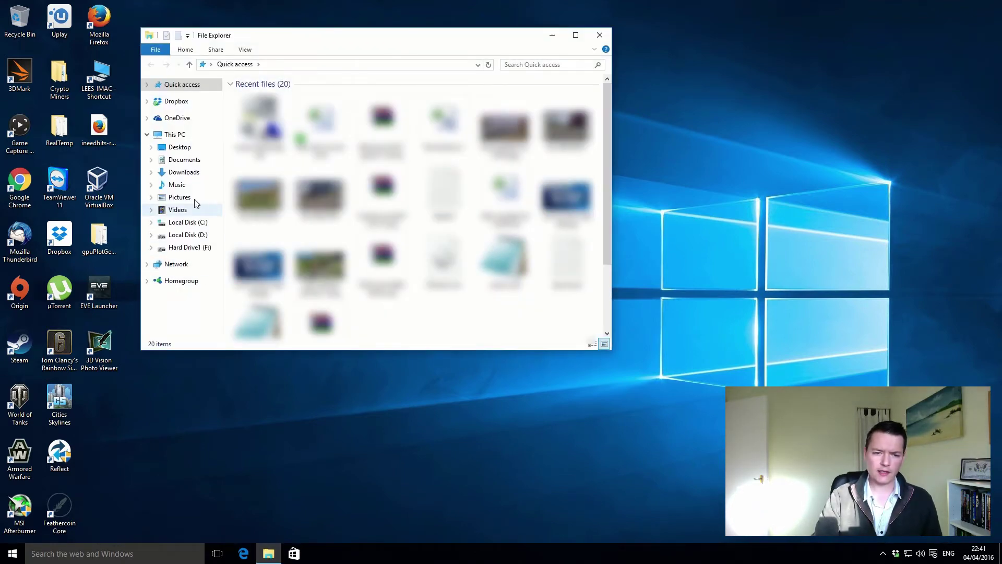
{"action": "left_click", "coordinate": [191, 174]}
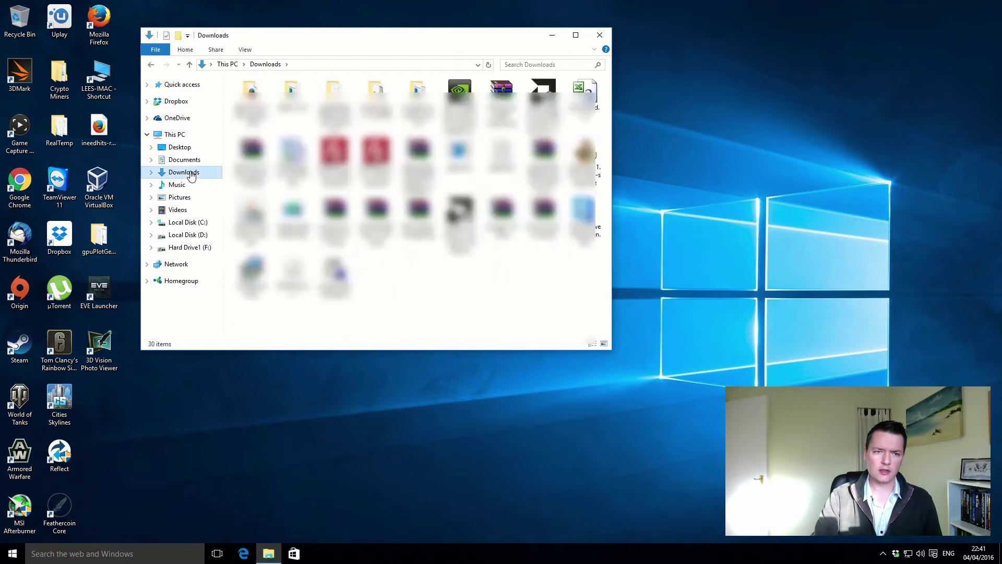
{"action": "left_click", "coordinate": [454, 116]}
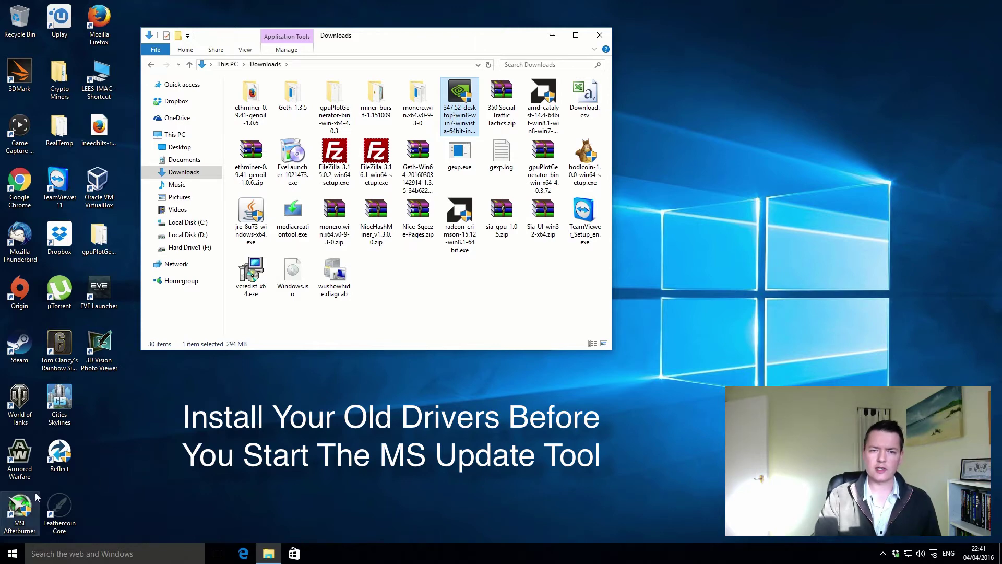
{"action": "left_click", "coordinate": [17, 501]}
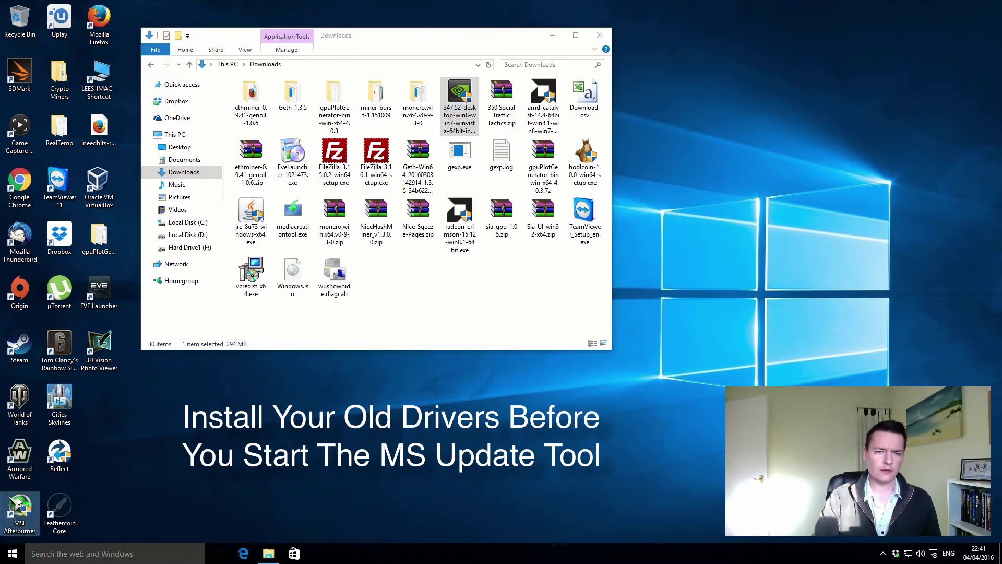
Check in MSI Afterburner that the driver is version 347.52, then close it.
{"action": "double_click", "coordinate": [17, 501]}
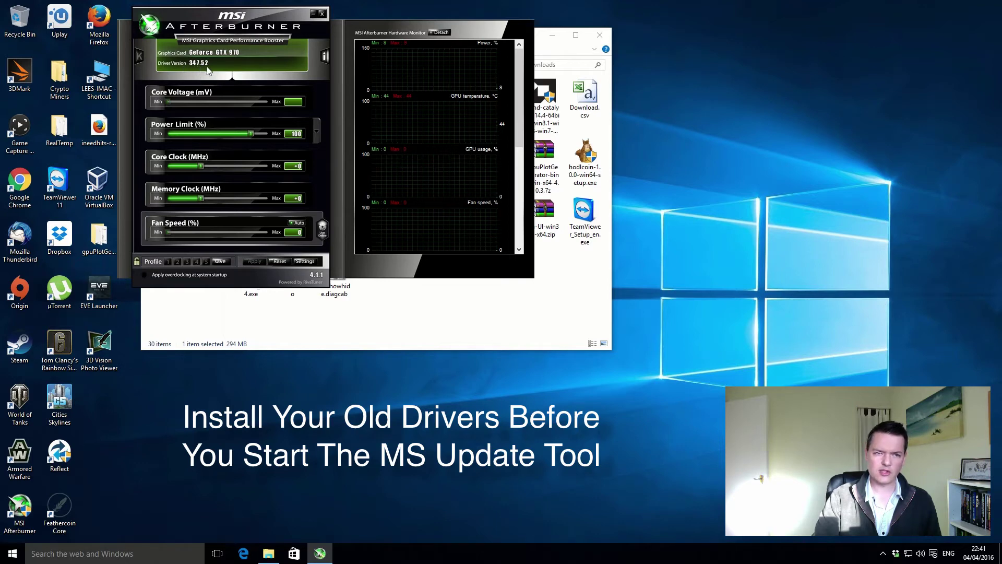
{"action": "left_click", "coordinate": [321, 14]}
{"action": "left_click", "coordinate": [496, 313]}
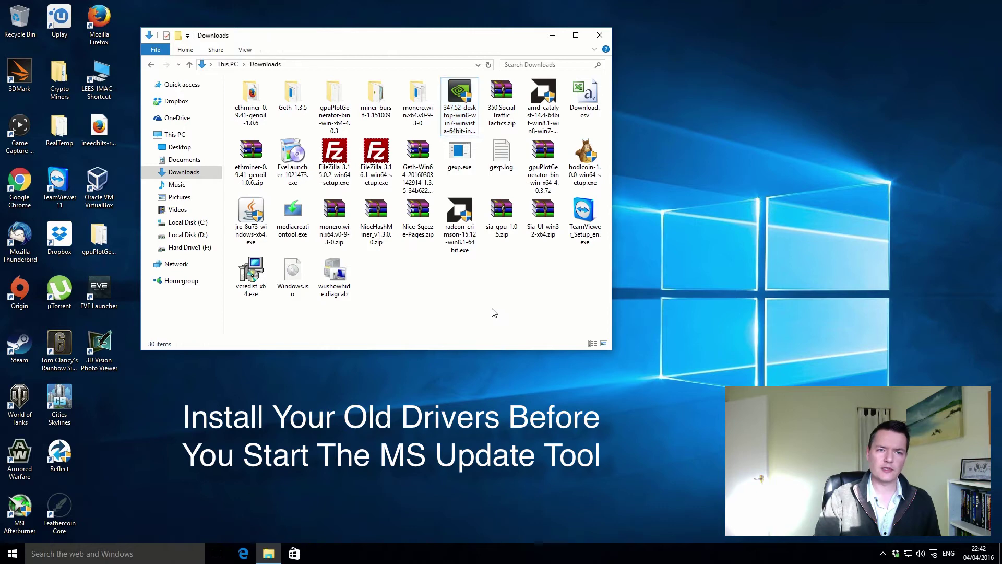
Run wushowhide.diagcab, choose Hide updates, and tick the nVidia Graphics Adapter and GeForce GTX 970 updates.
{"action": "double_click", "coordinate": [339, 281]}
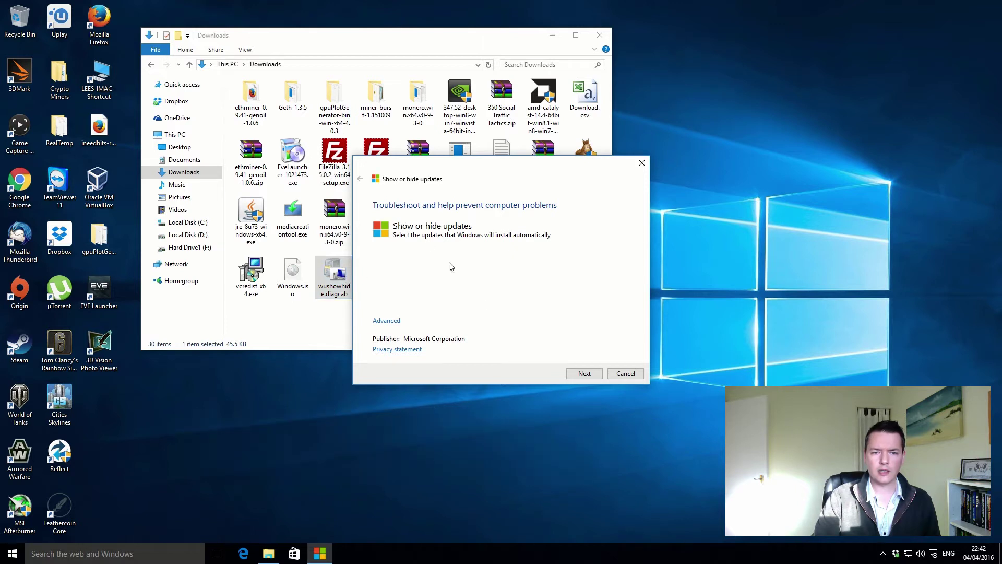
{"action": "left_click", "coordinate": [589, 375]}
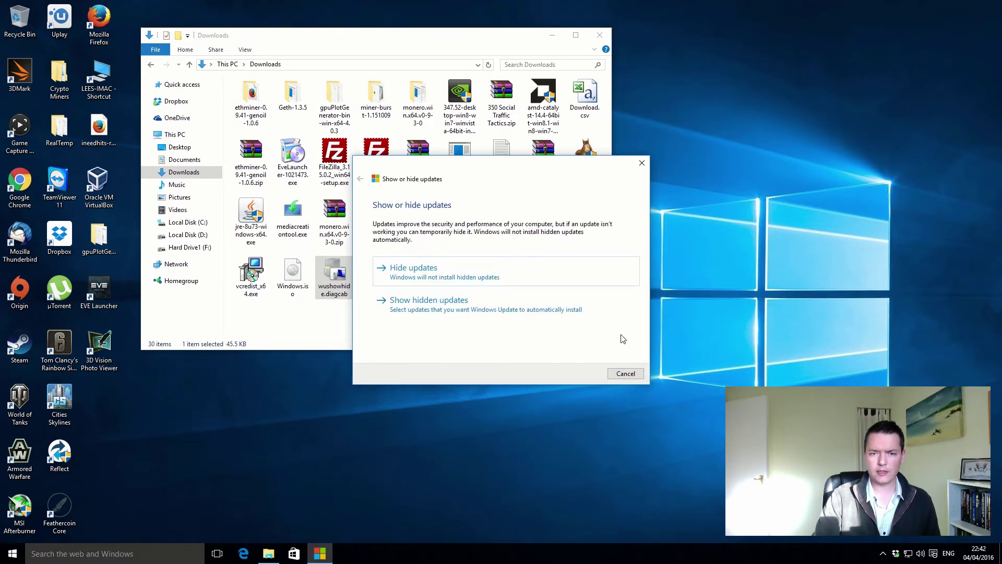
{"action": "left_click", "coordinate": [437, 275]}
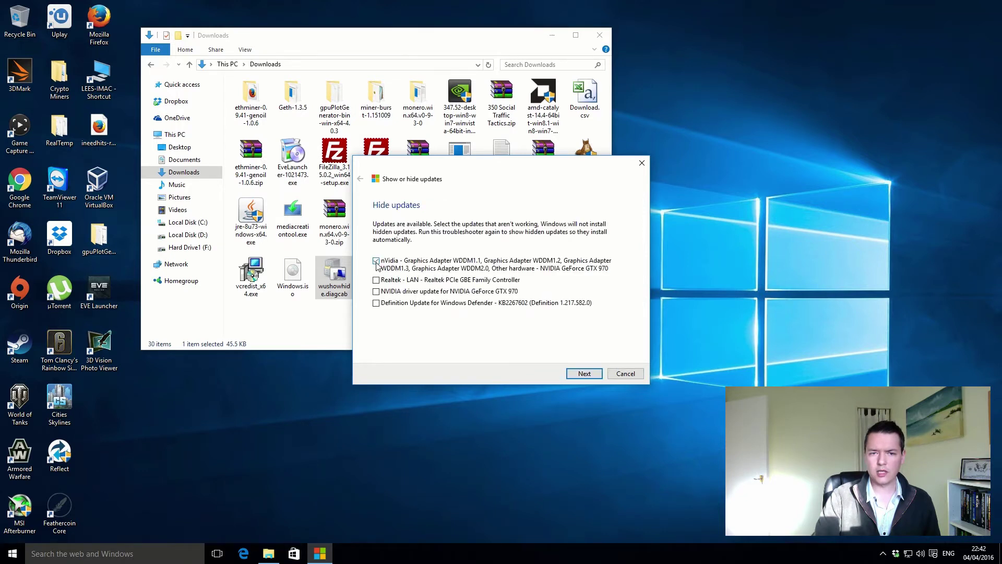
{"action": "left_click", "coordinate": [376, 261]}
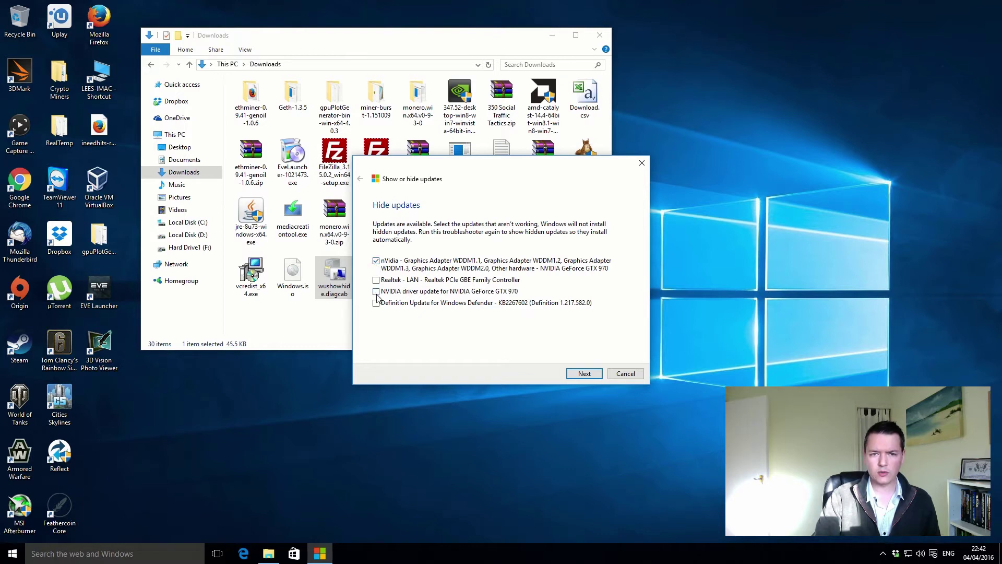
{"action": "left_click", "coordinate": [376, 291]}
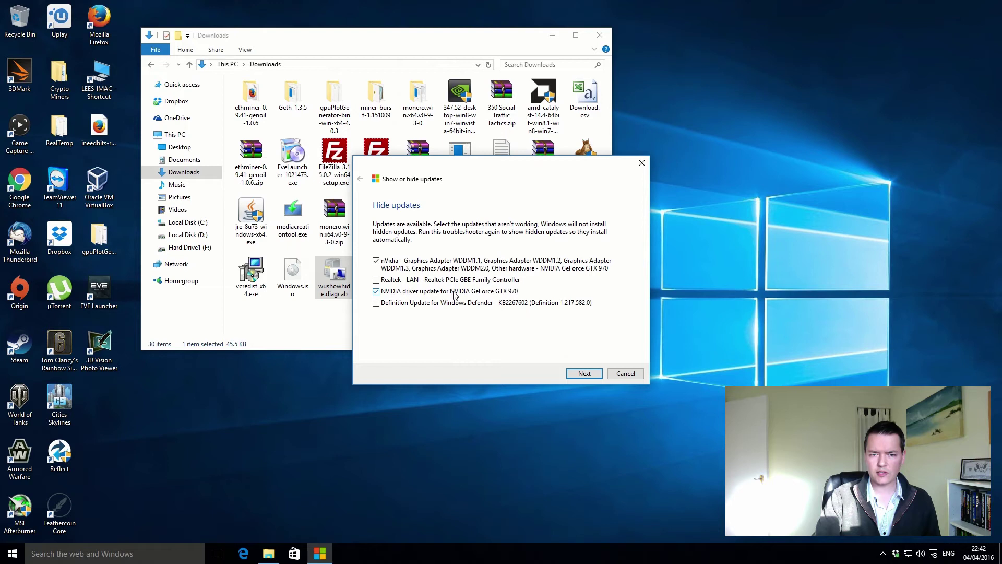
Hide the two ticked NVIDIA updates and review the detailed report listing both as Fixed.
{"action": "left_click", "coordinate": [582, 373]}
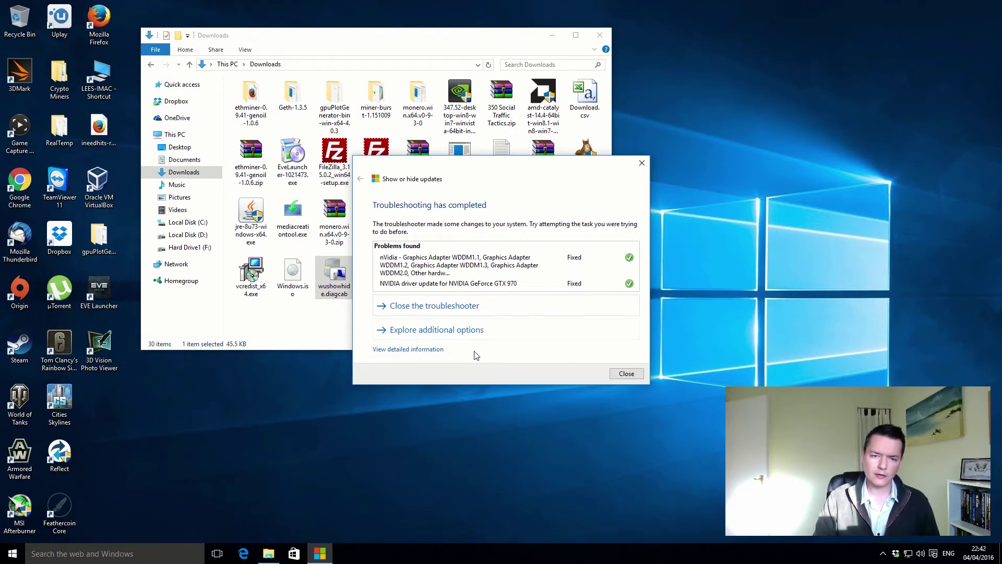
{"action": "left_click", "coordinate": [437, 350]}
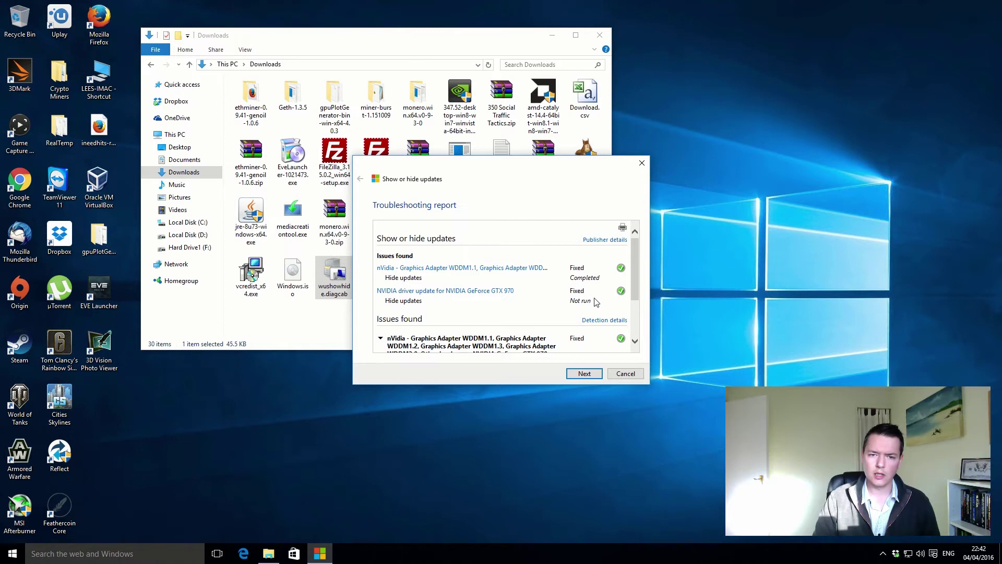
{"action": "left_click_drag", "start_coordinate": [634, 258], "coordinate": [642, 307]}
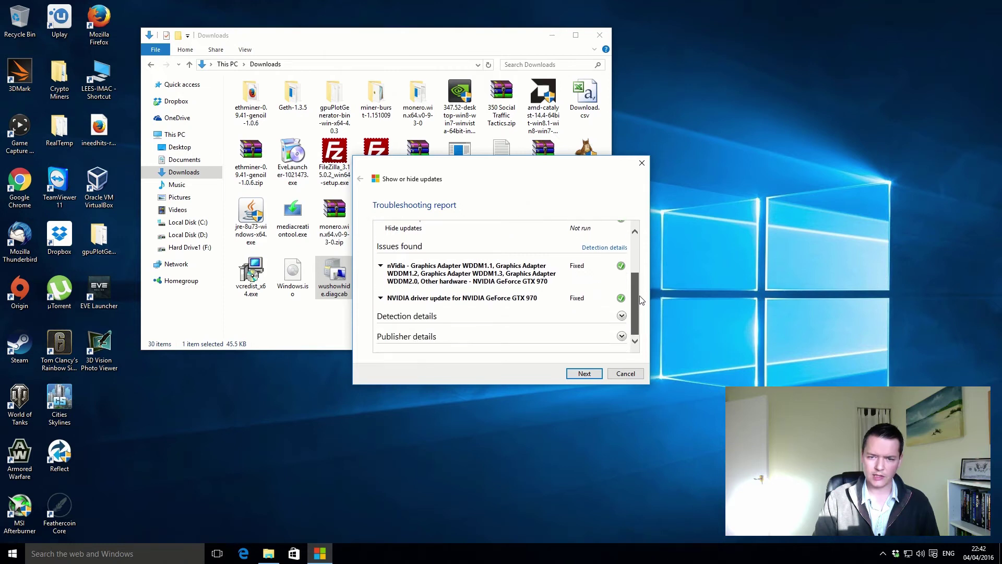
{"action": "scroll", "coordinate": [583, 277], "scroll_direction": "up", "scroll_amount": 3}
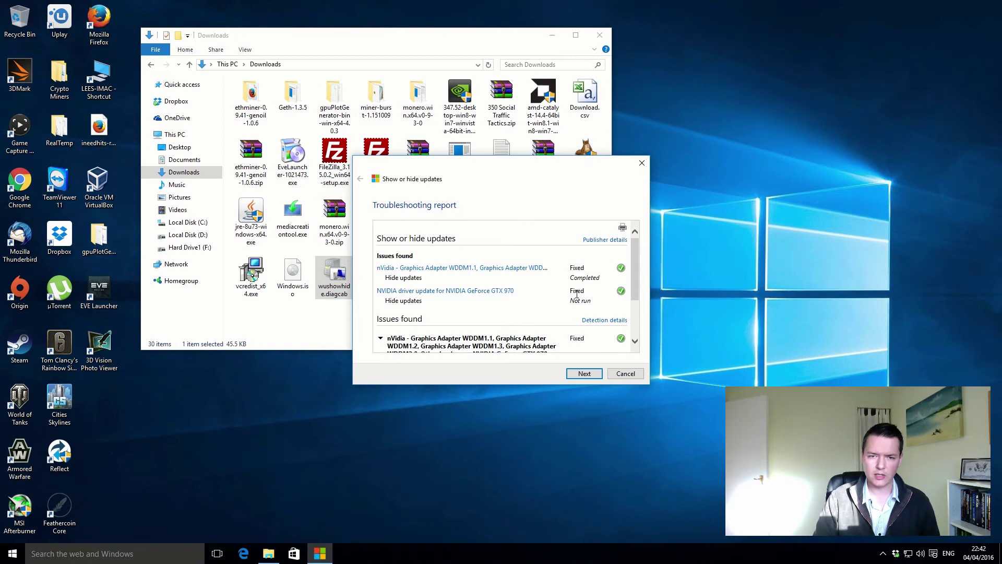
{"action": "left_click", "coordinate": [579, 374]}
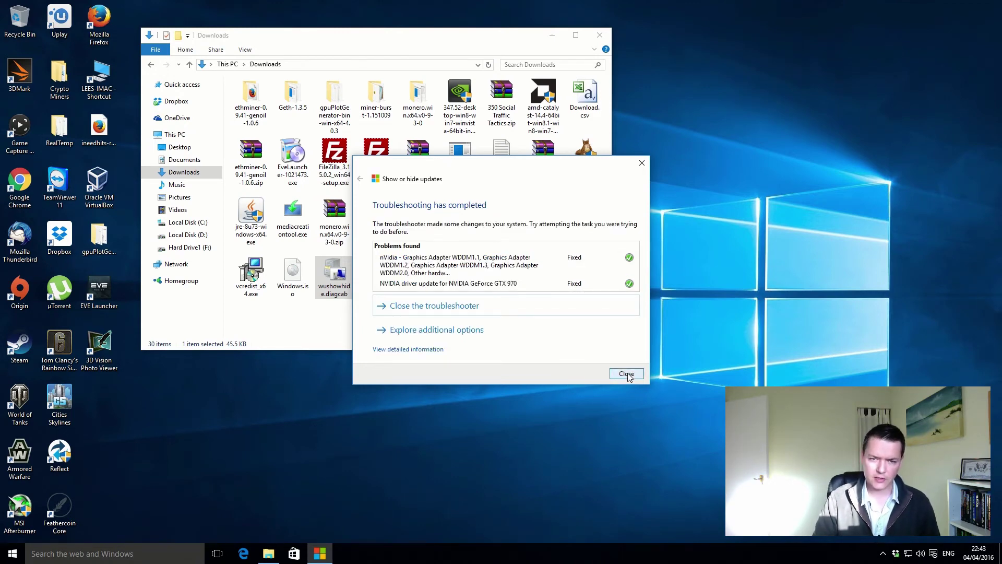
Close the completed troubleshooter dialog.
{"action": "left_click", "coordinate": [627, 374]}
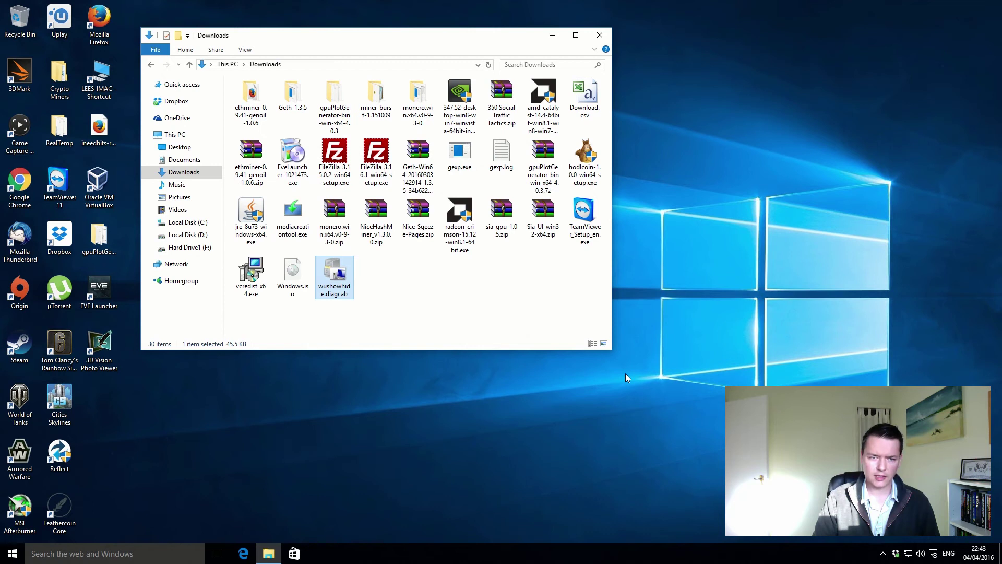